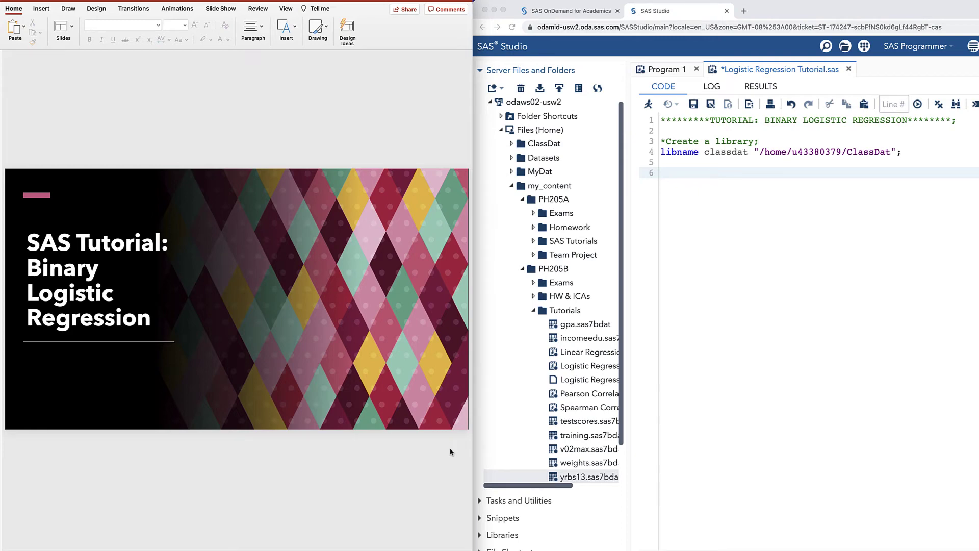
Advance to the 'Dataset: yrbs13' slide, then glance at SAS Studio
key(Right)
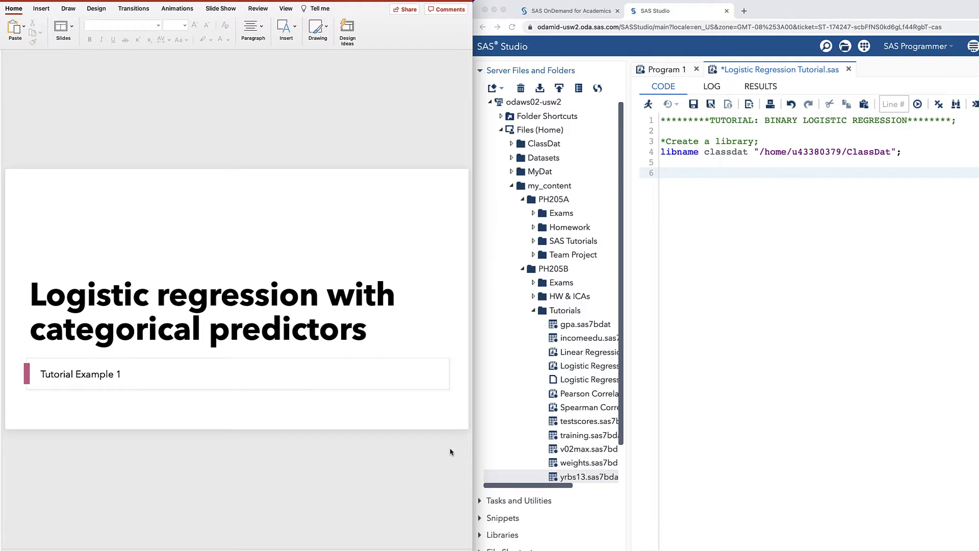
key(Right)
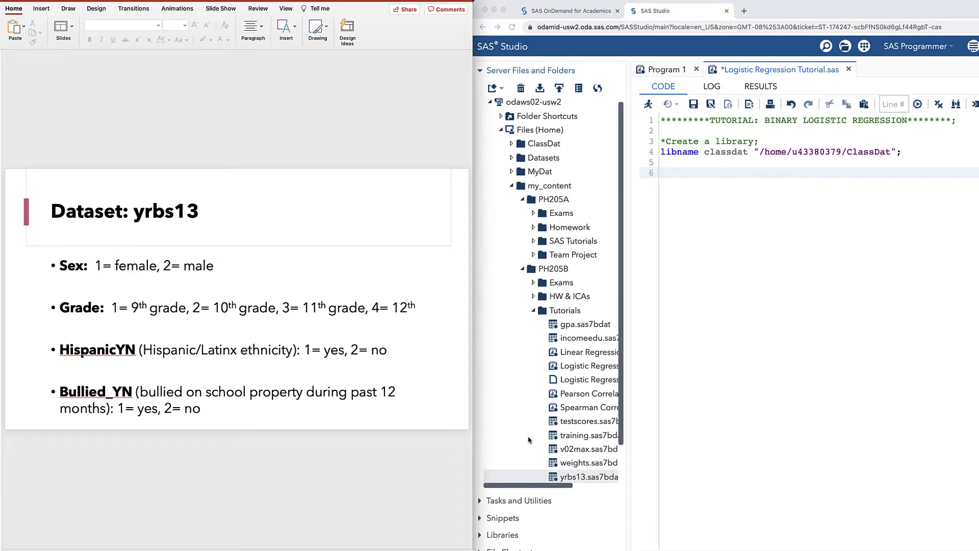
click(590, 477)
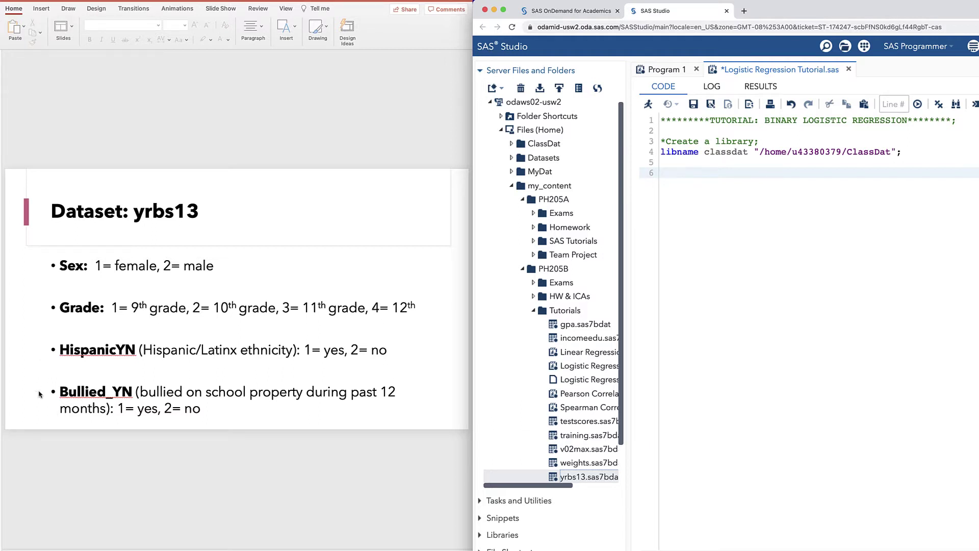
Review the research question and regression-type slides, noting Bullied is dichotomous, up to the steps slide
click(289, 475)
scroll(311, 376, down, 1)
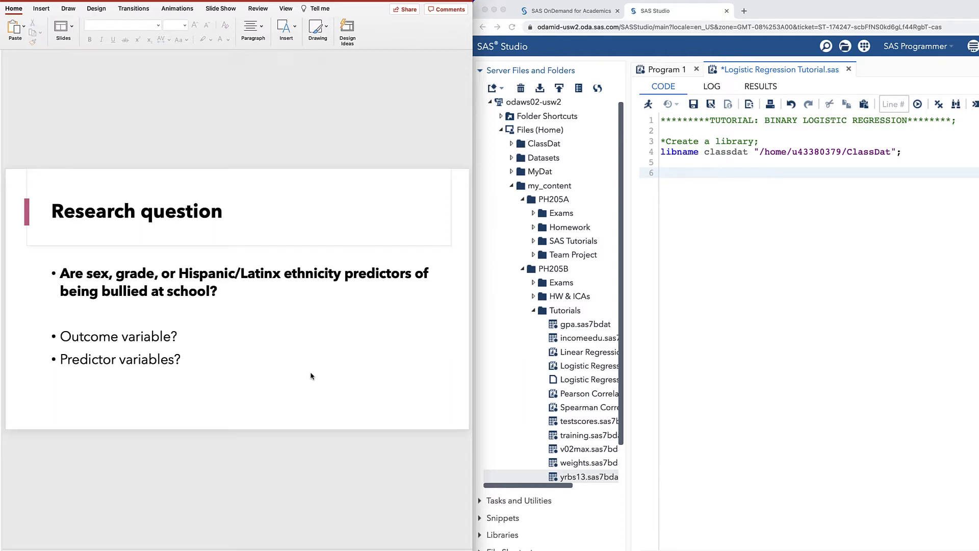
scroll(311, 376, down, 1)
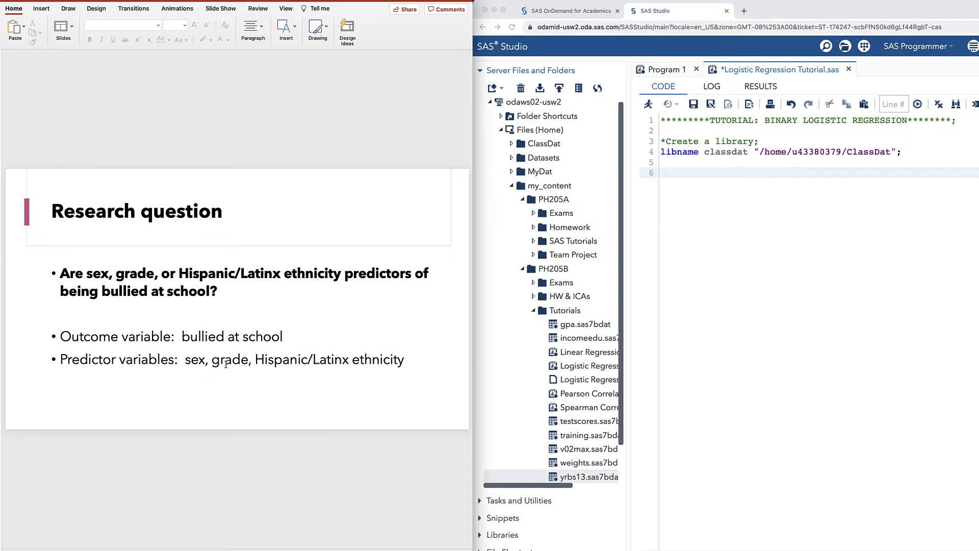
scroll(361, 426, down, 1)
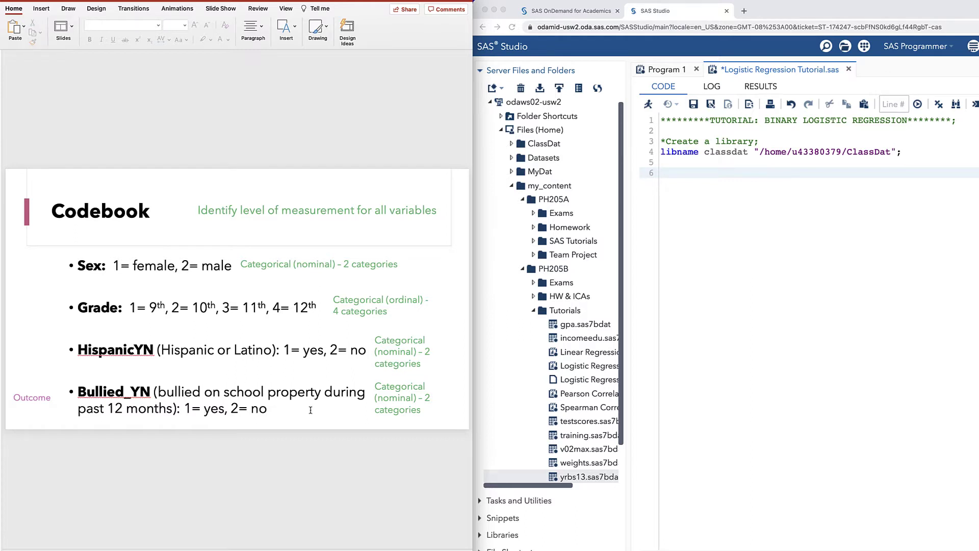
key(Down)
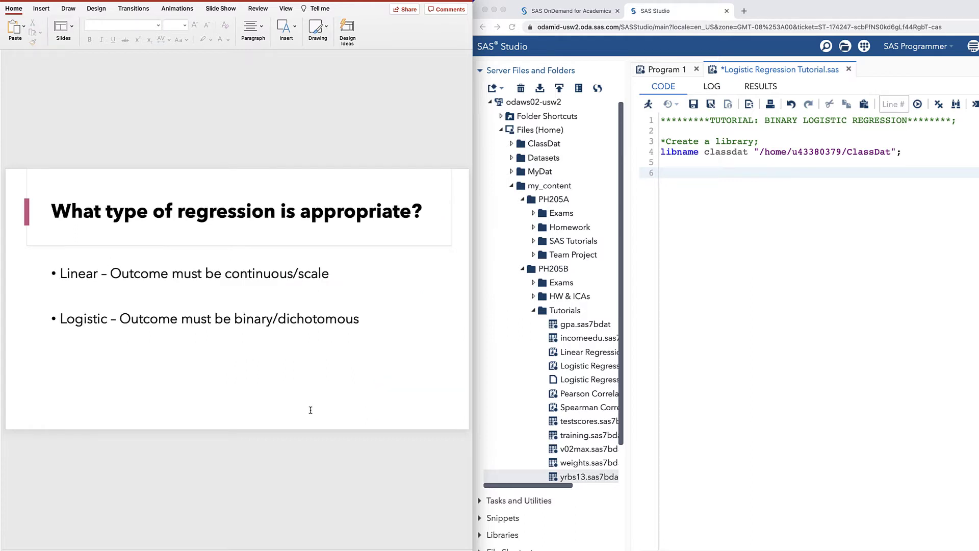
key(Down)
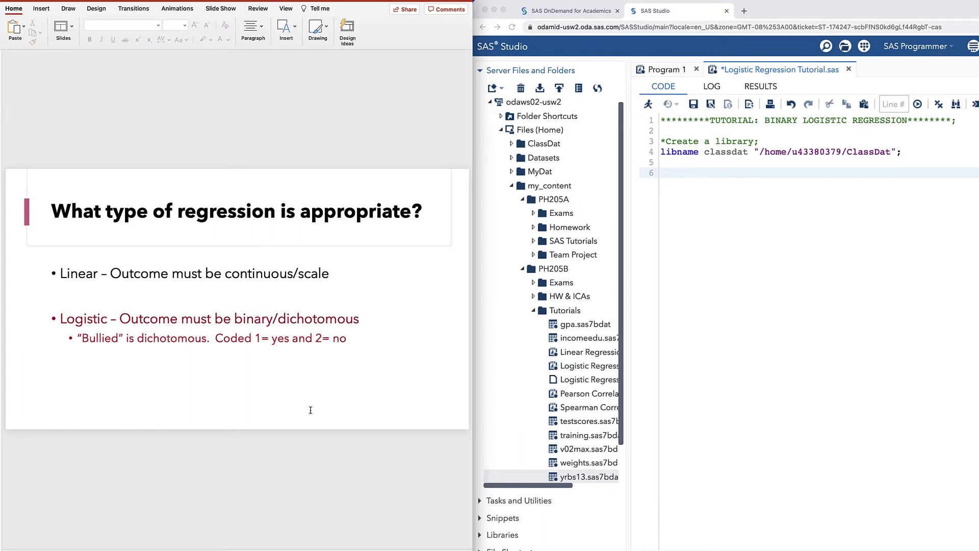
key(Down)
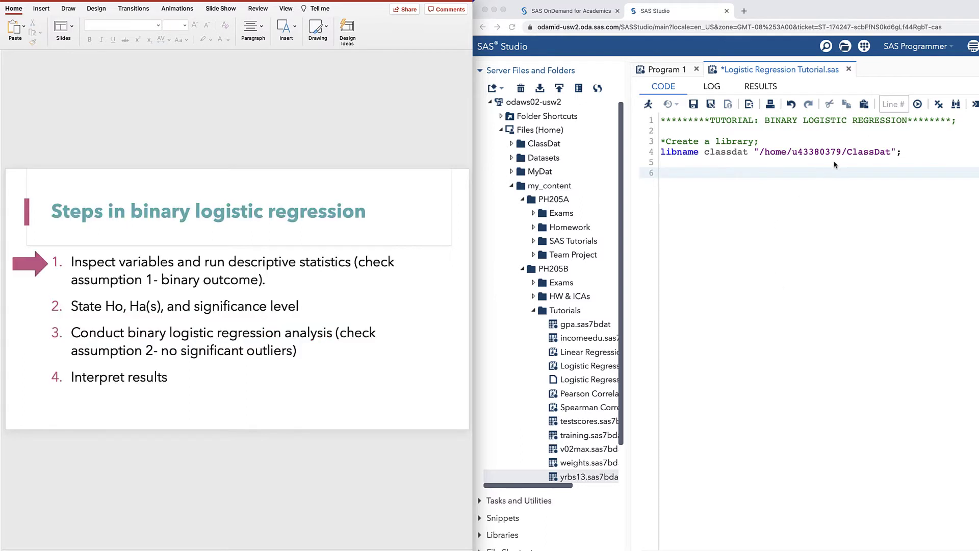
Run the libname statement on lines 3–4 to assign the CLASSDAT library
click(903, 152)
drag(903, 153, 651, 143)
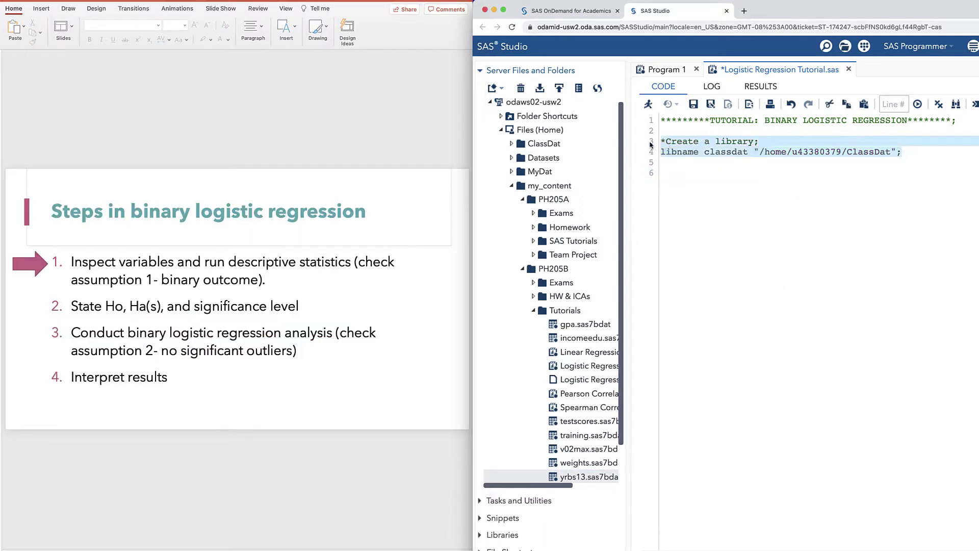
click(648, 104)
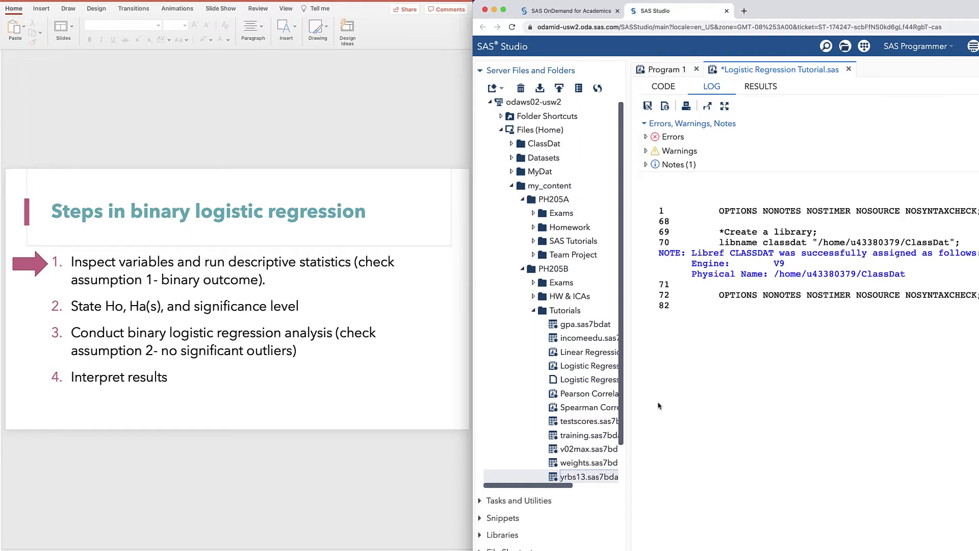
Open yrbs13.sas7bdat to review its seven columns, then close the table view
double_click(584, 476)
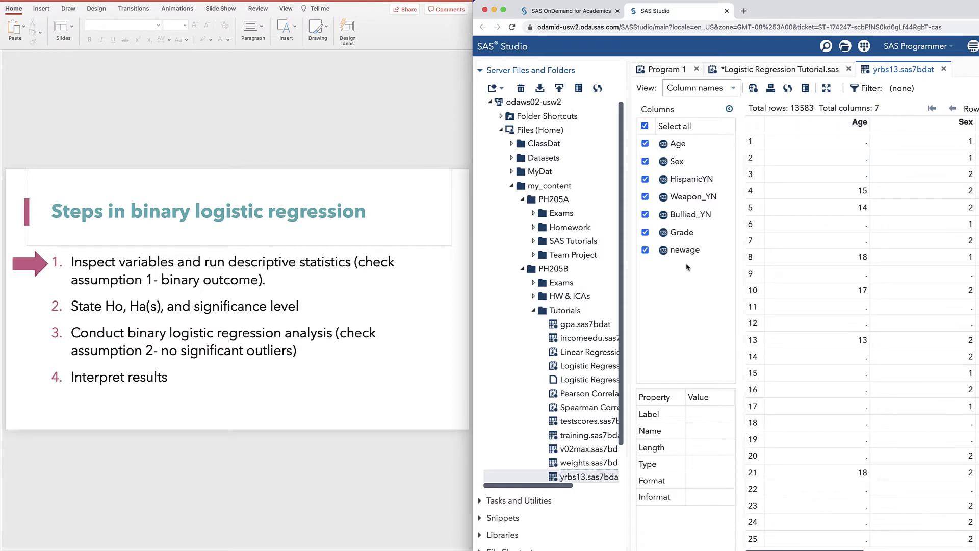
click(945, 71)
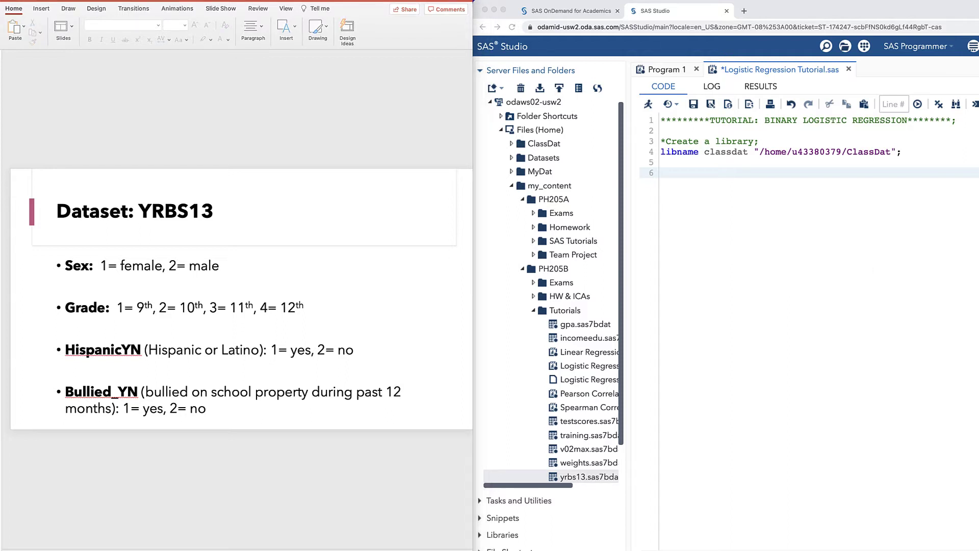
Paste the proc freq step at line 6 and run lines 6–8 for sex, hispanicYN, grade, bullied_YN
click(681, 225)
text(proc freq data= classdat.yrbs13; tables sex hispanicYN grade bullied_YN; run;)
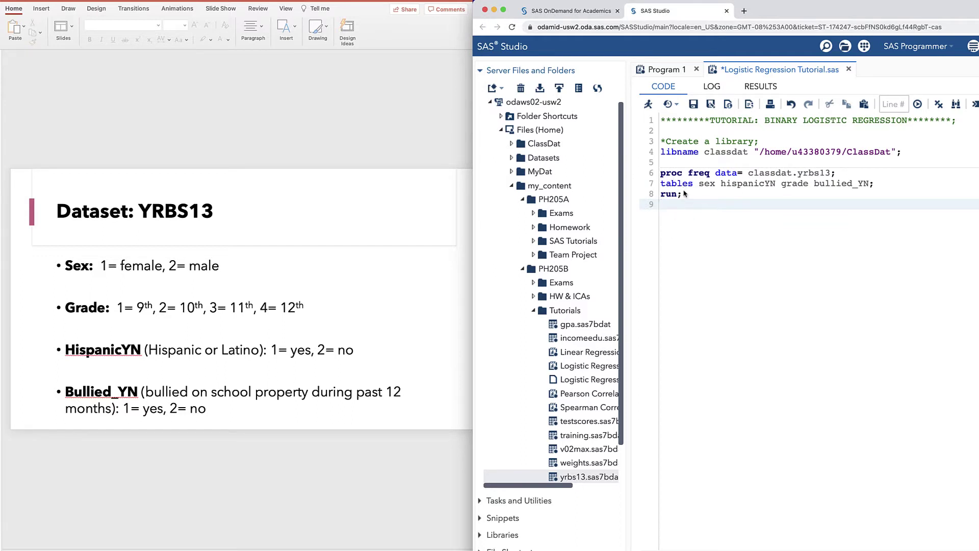
drag(683, 194, 655, 162)
click(648, 104)
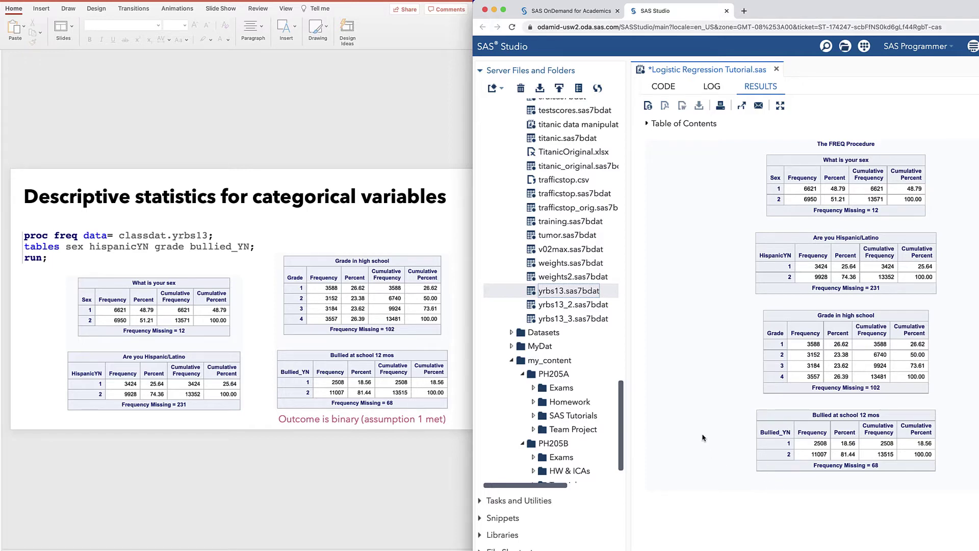
click(417, 474)
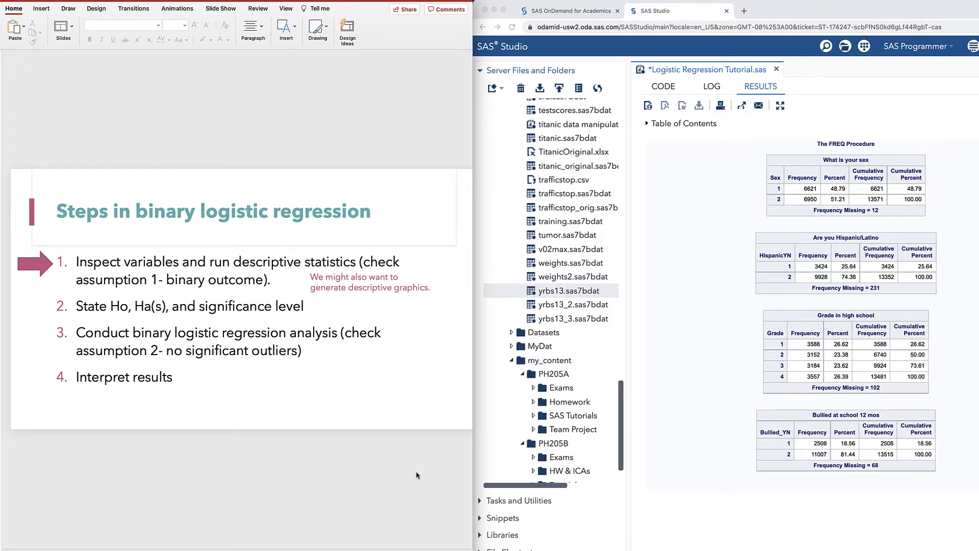
Page from Descriptive Graphics through the bullied bar chart to the sex-by-bullied chart instructions
click(417, 475)
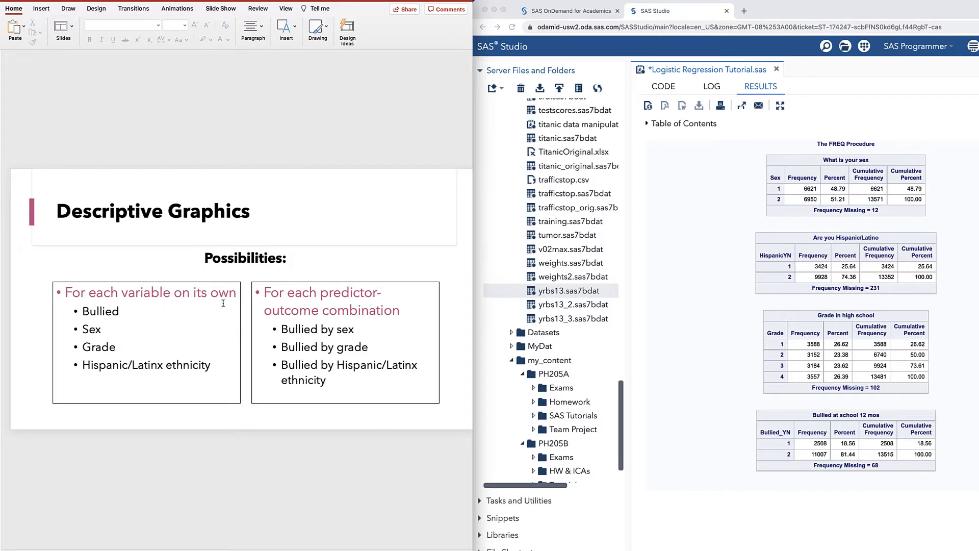
scroll(225, 301, right, 1)
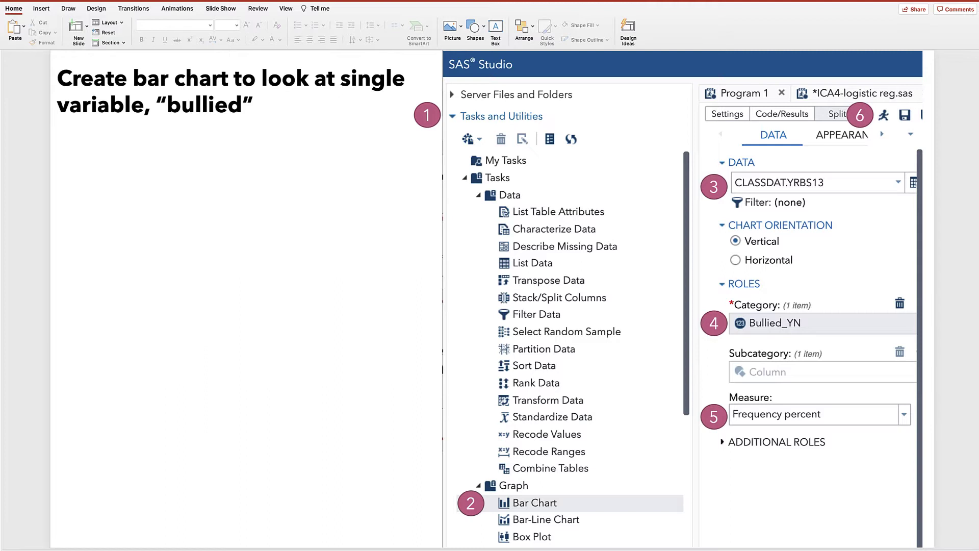
key(Page_Down)
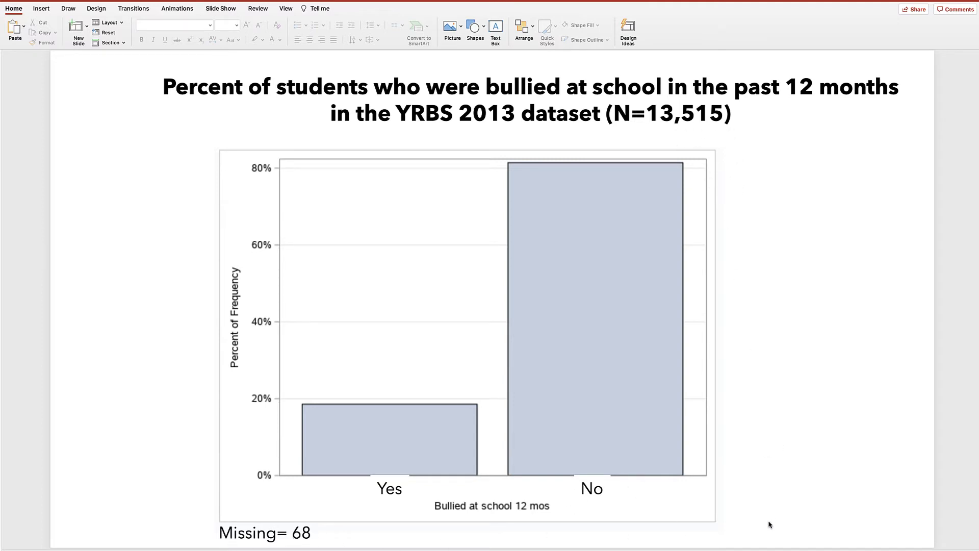
key(Page_Down)
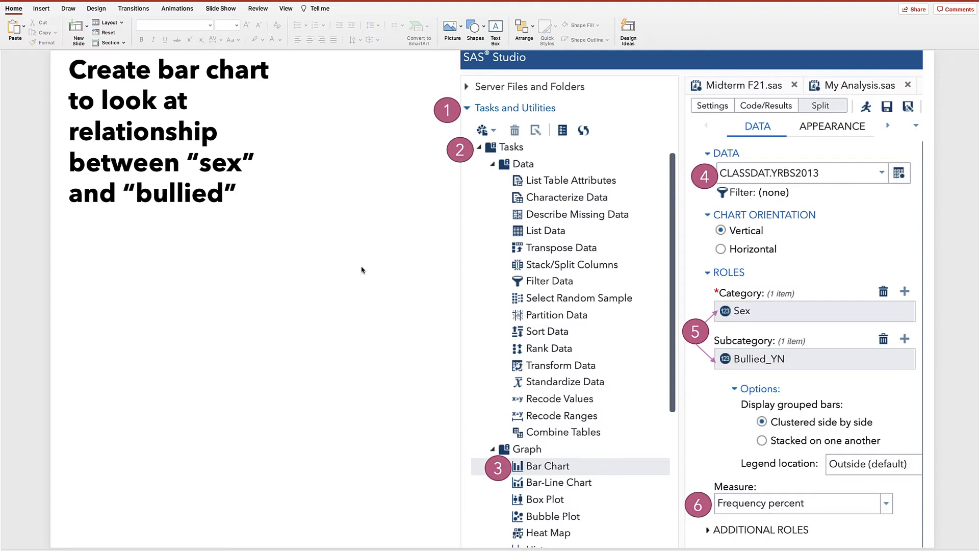
Page through the bullied-by-sex, grade and Hispanic/Latinx chart slides to 'Create tables in SAS'
key(Page_Down)
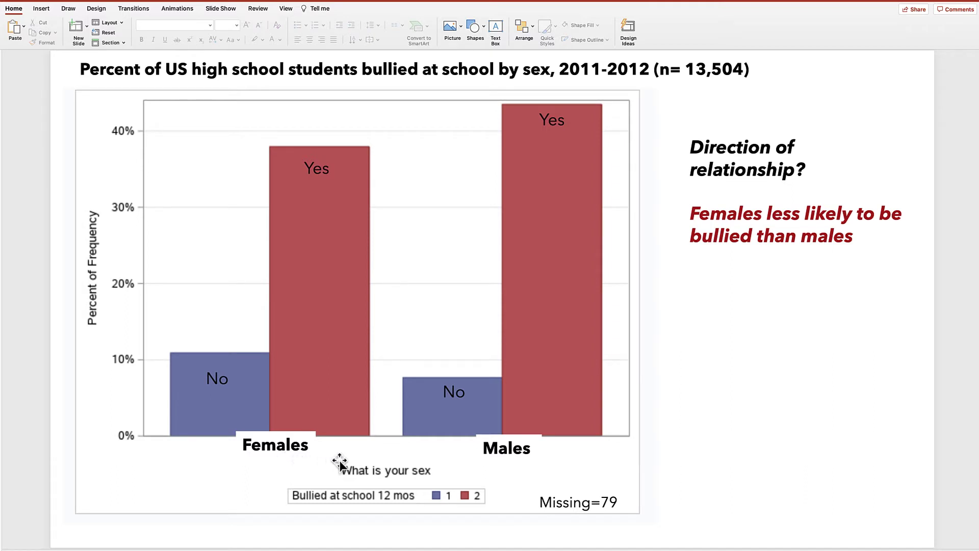
scroll(525, 461, down, 2)
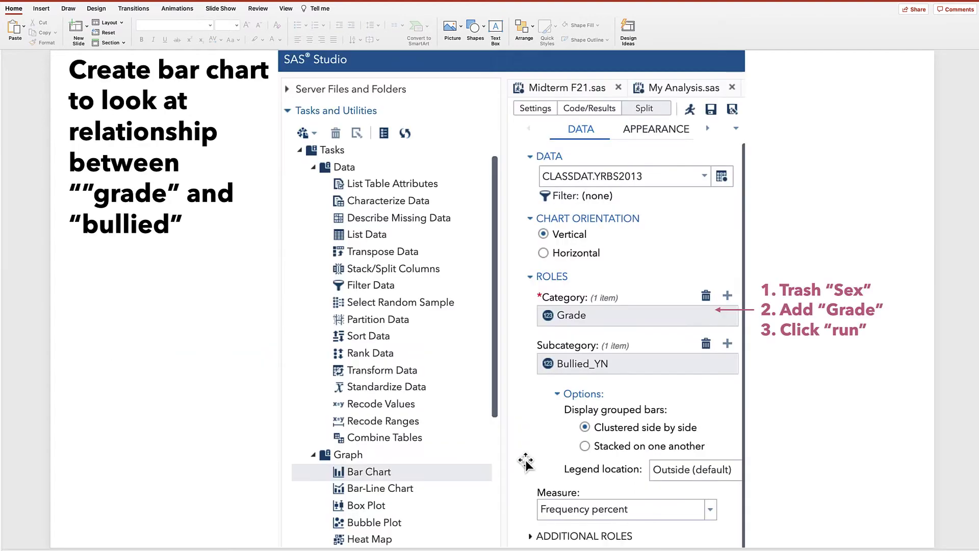
scroll(525, 461, down, 2)
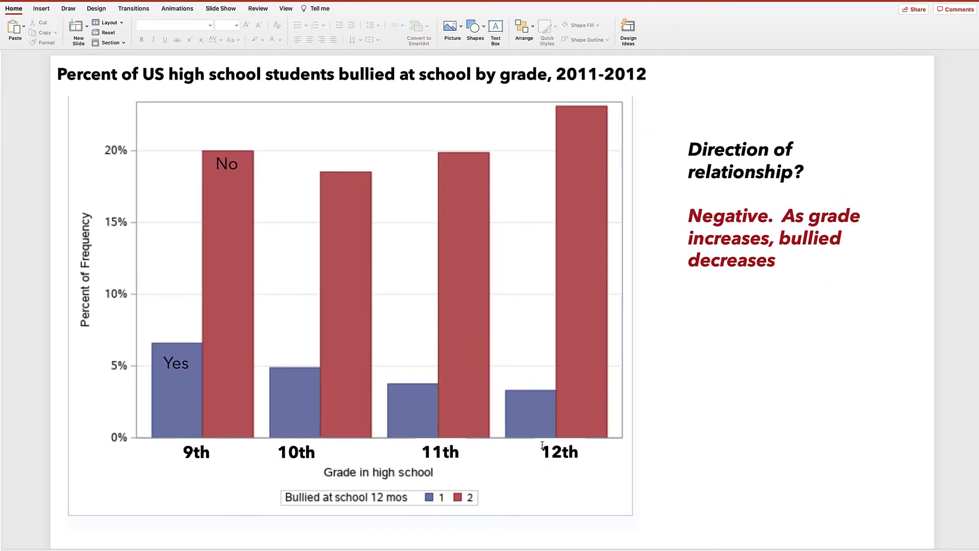
scroll(645, 443, up, 2)
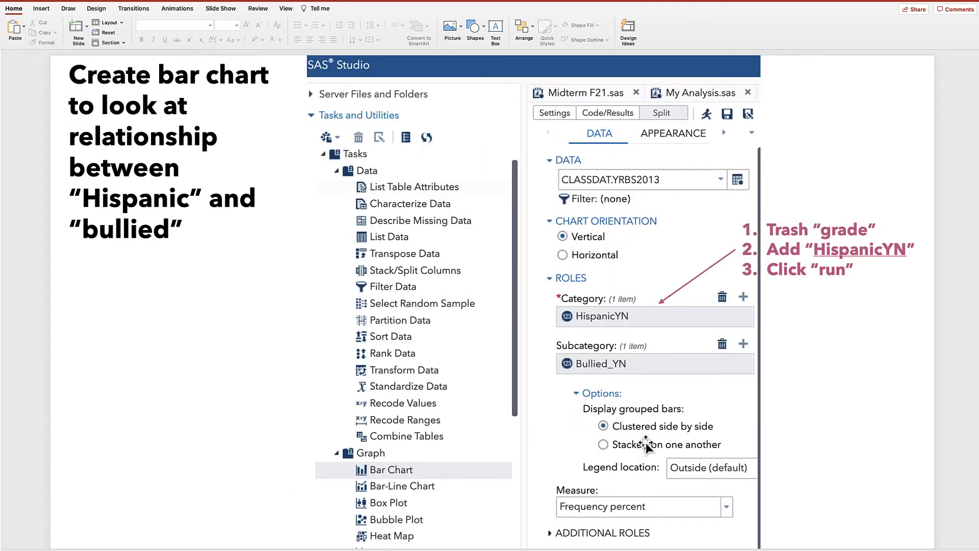
key(Page_Down)
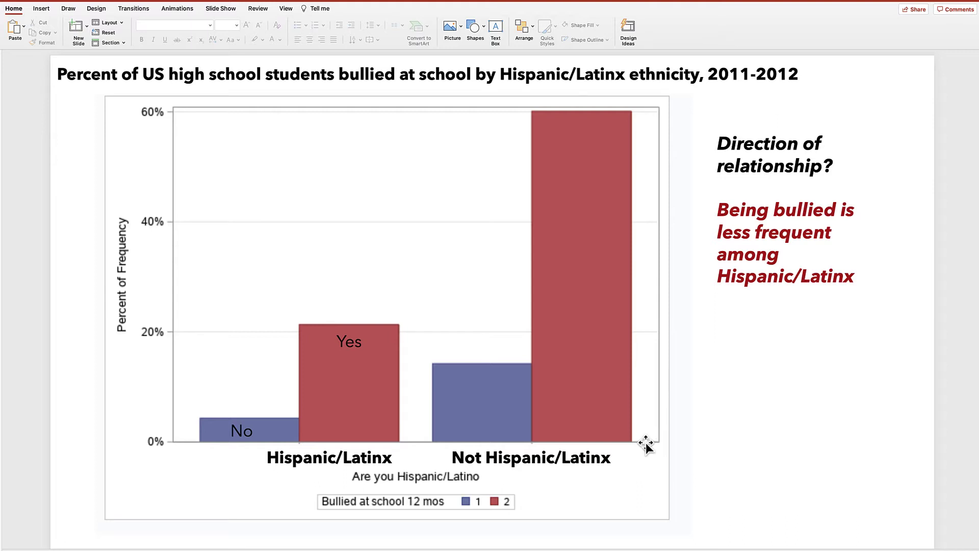
key(Page_Down)
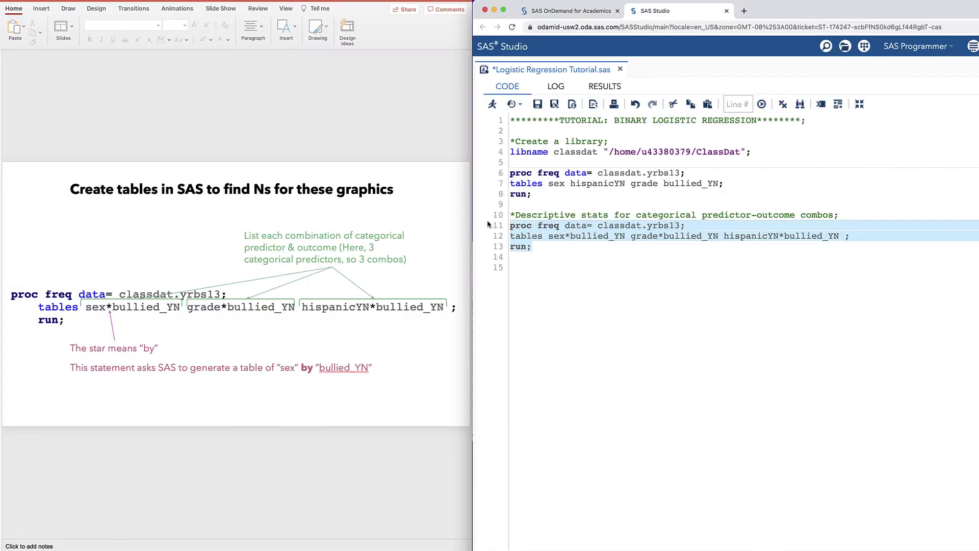
Run the proc freq crosstabs on lines 11–13 and scroll through the Bullied_YN tables
click(492, 104)
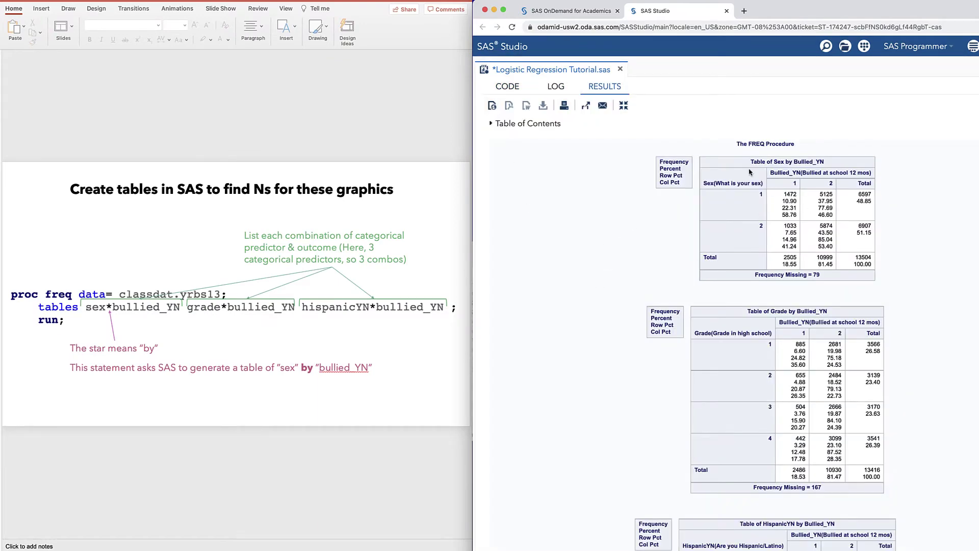
scroll(757, 309, down, 1)
scroll(757, 309, down, 5)
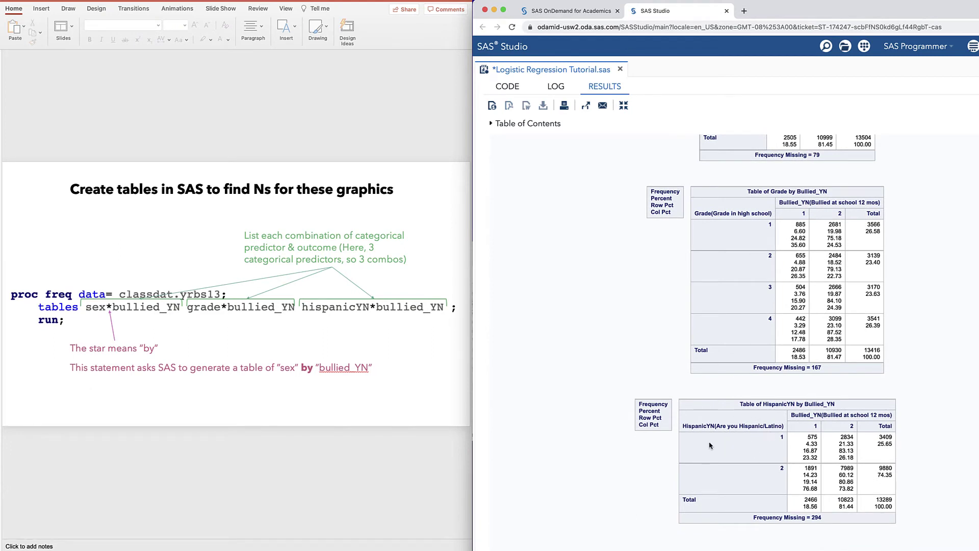
scroll(672, 205, up, 5)
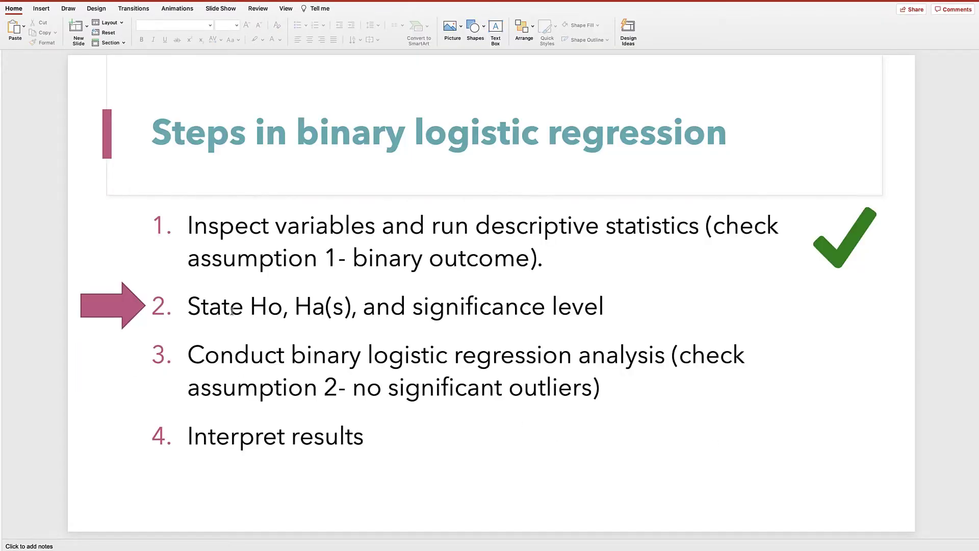
Advance past the Ho, Ha and Alpha slide to 'Set up logistic regression equation'
key(Down)
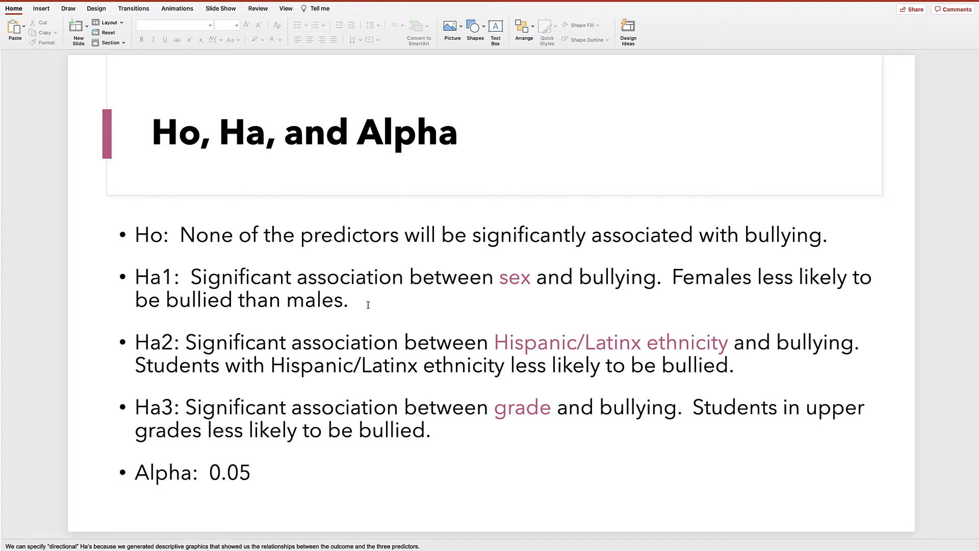
scroll(598, 515, down, 2)
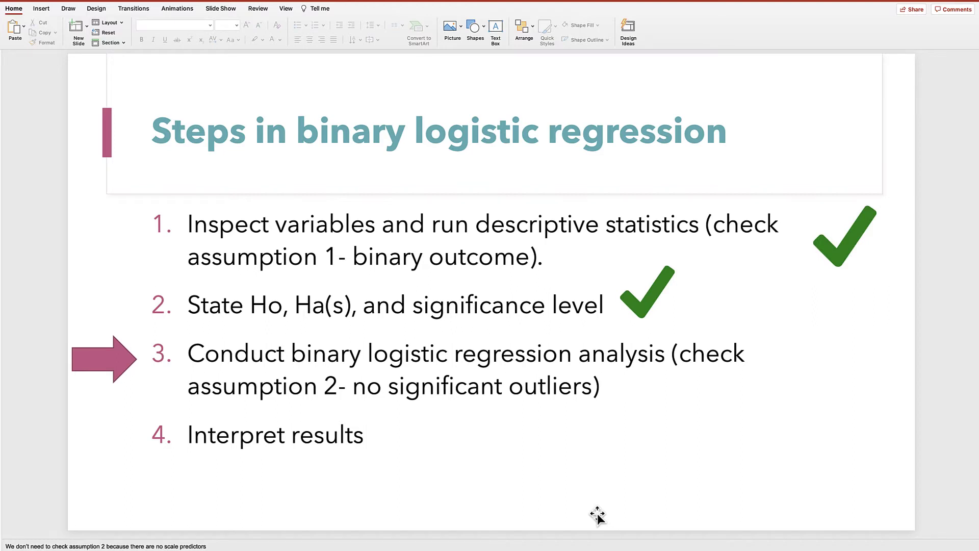
scroll(598, 515, down, 2)
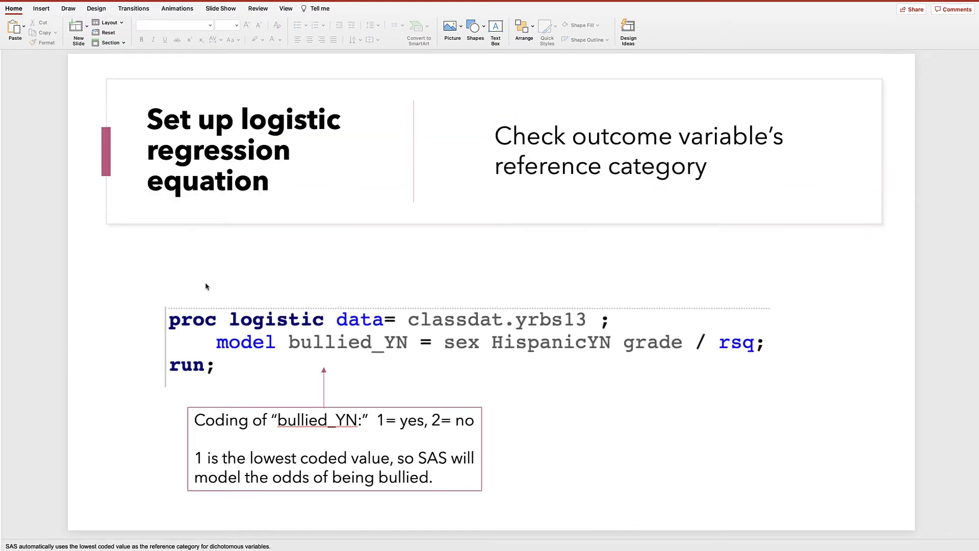